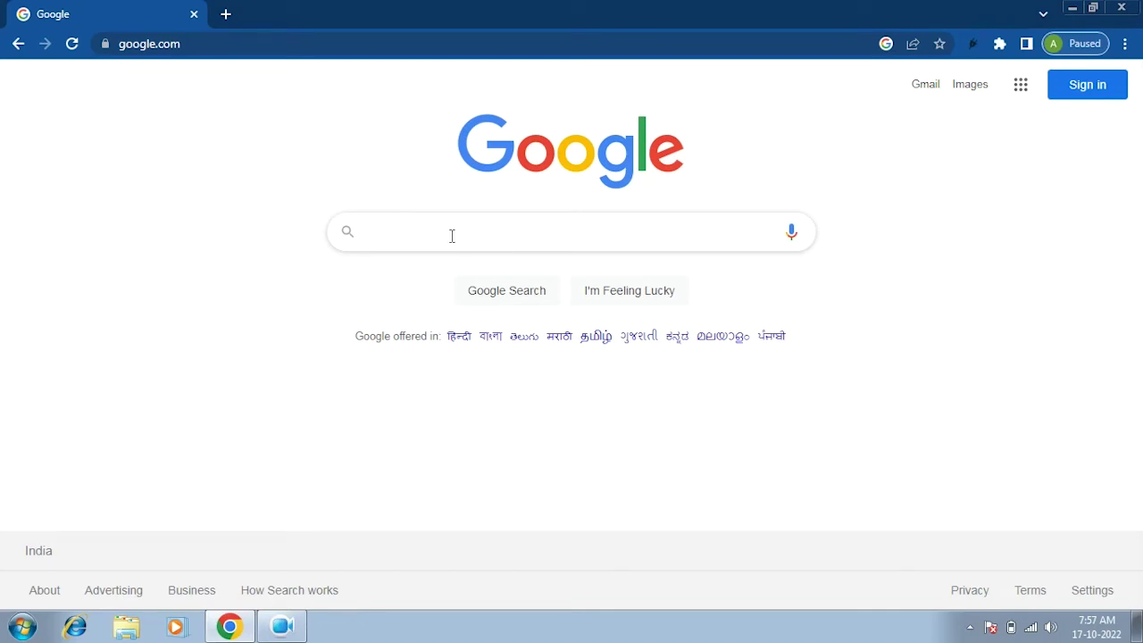
Search Google for 'TEC' to reach the Telecentre Entrepreneur Course site.
{"action": "type", "text": "TEC"}
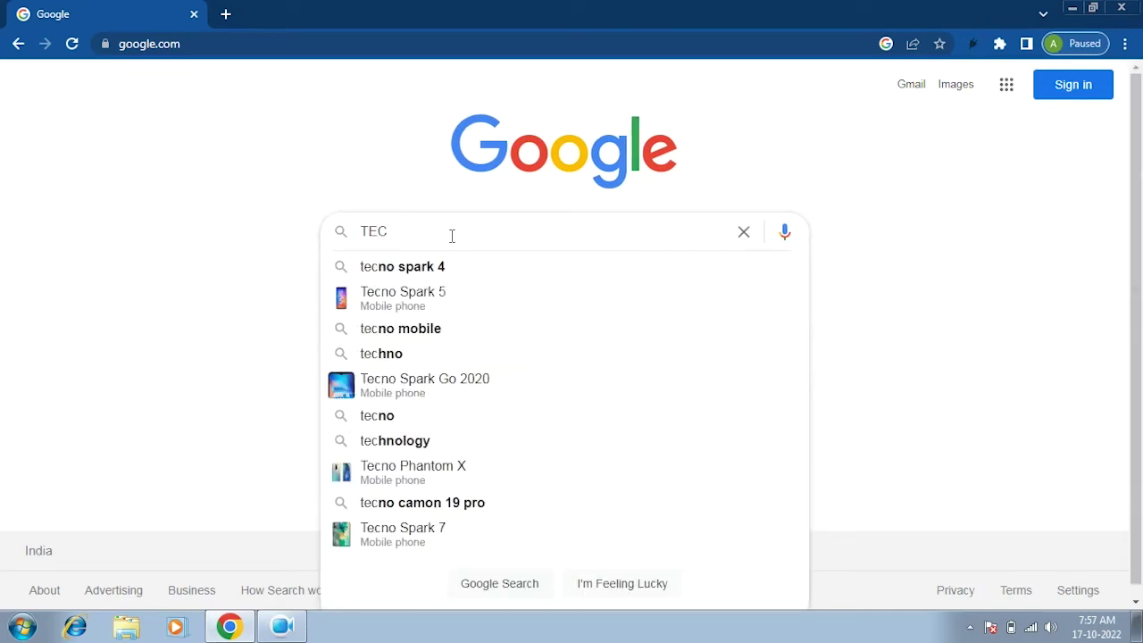
{"action": "key", "text": "Return"}
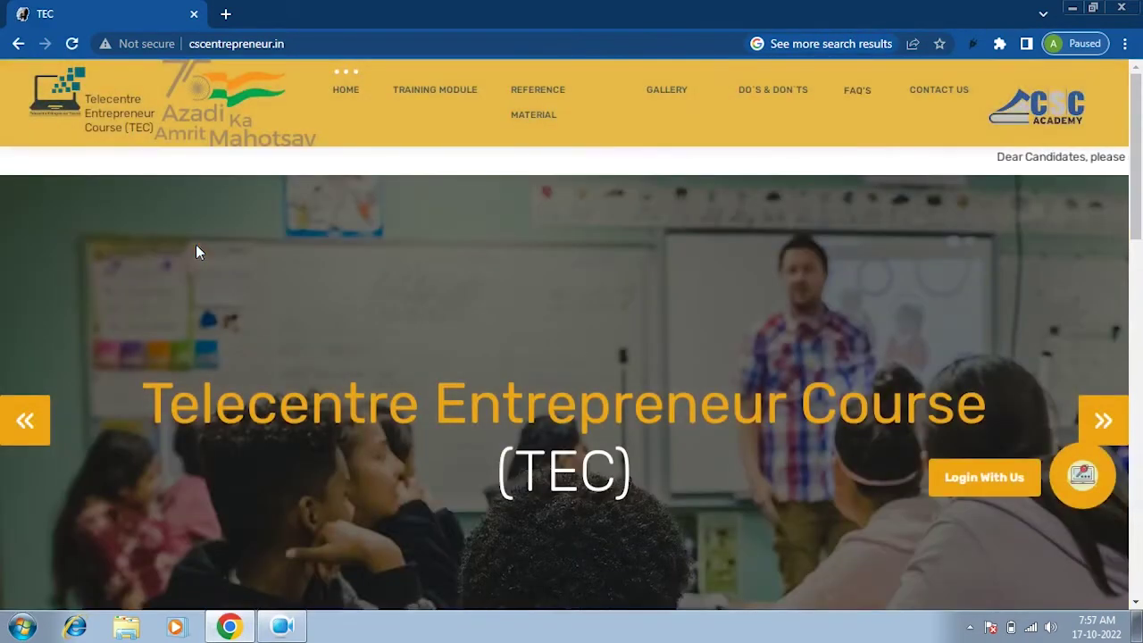
Go to Login With Us and open the CCE public-user registration form.
{"action": "left_click", "coordinate": [983, 488]}
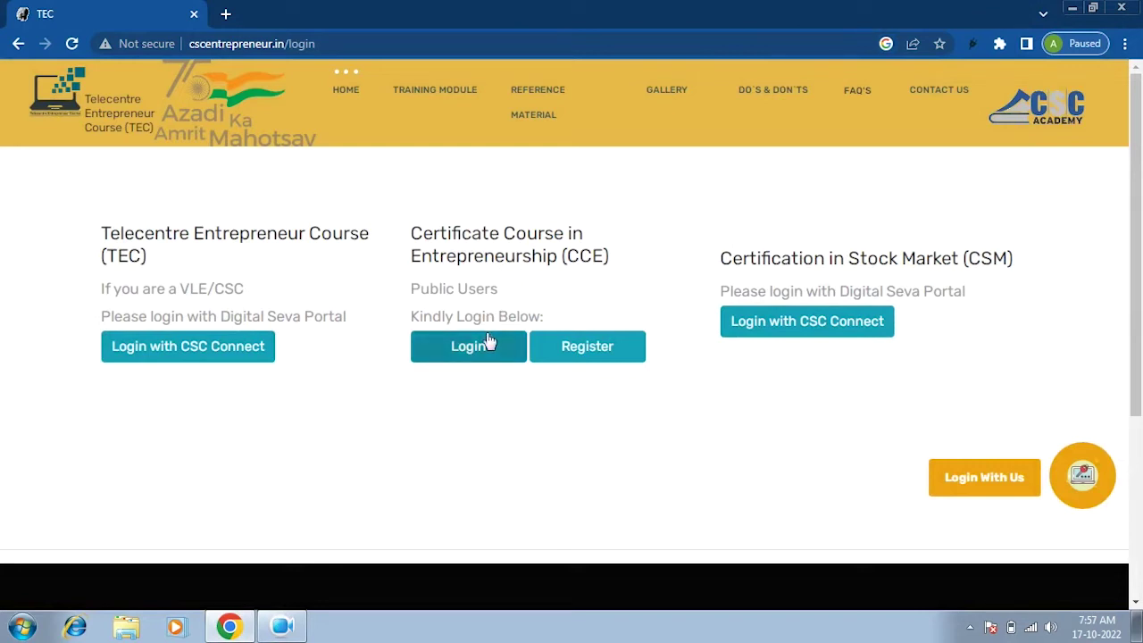
{"action": "left_click", "coordinate": [586, 357]}
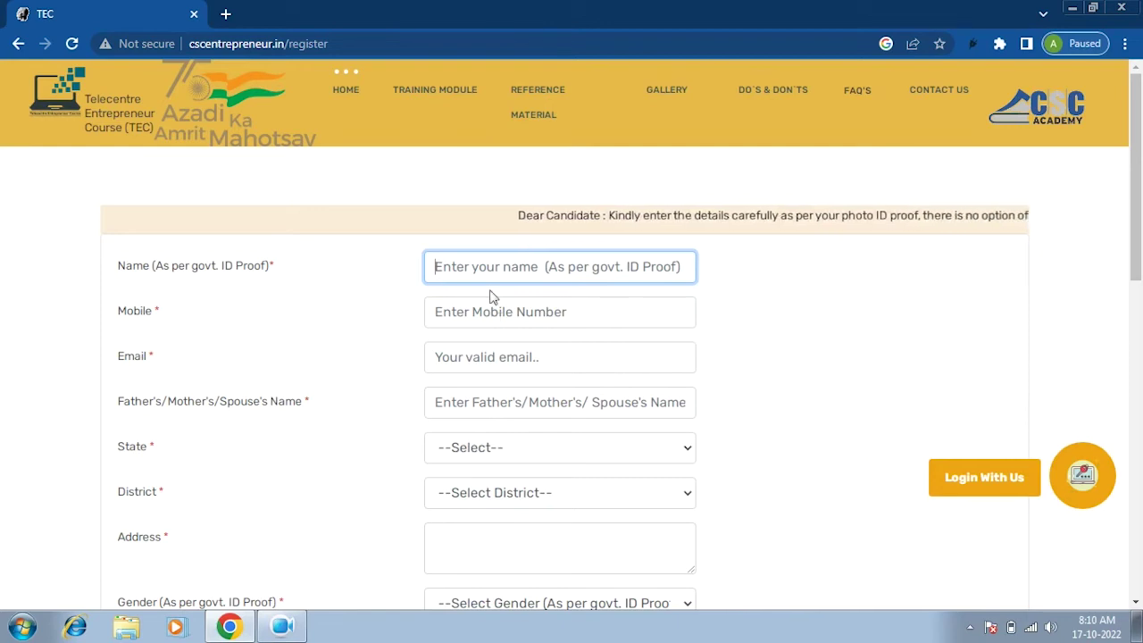
Enter the applicant's name, mobile number and e-mail address.
{"action": "type", "text": "r"}
{"action": "key", "text": "BackSpace"}
{"action": "type", "text": "RAJAM"}
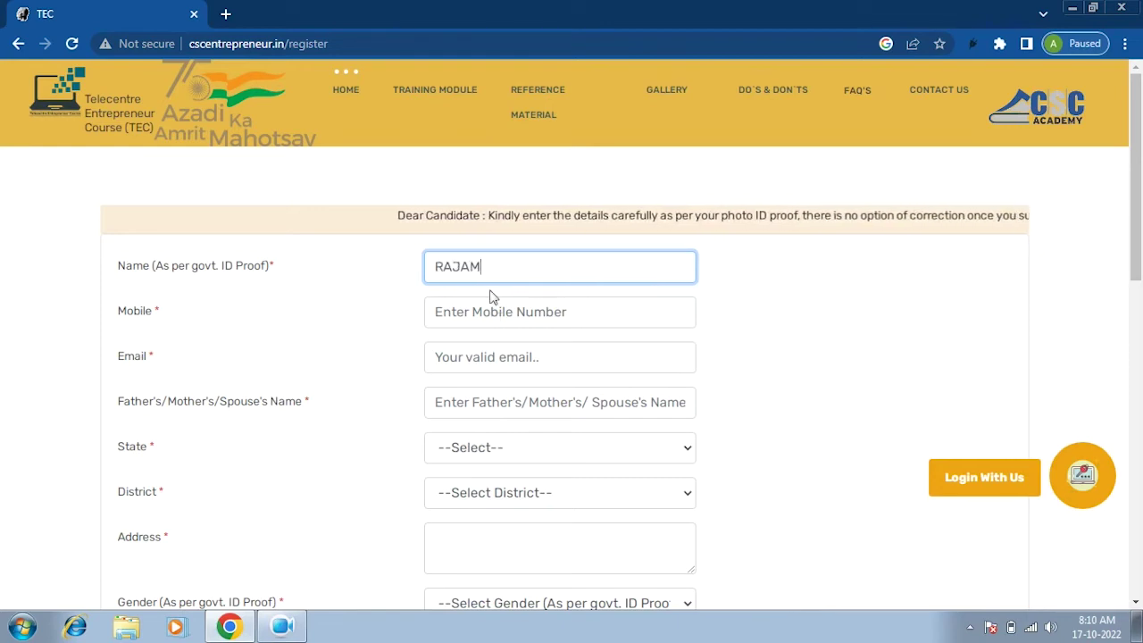
{"action": "key", "text": "Tab"}
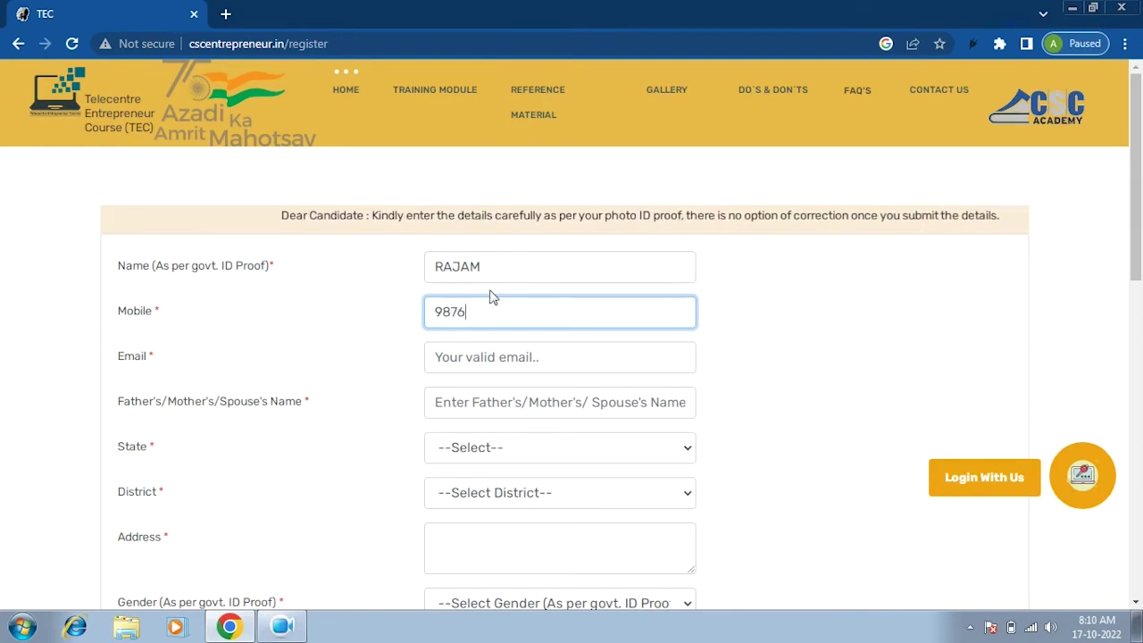
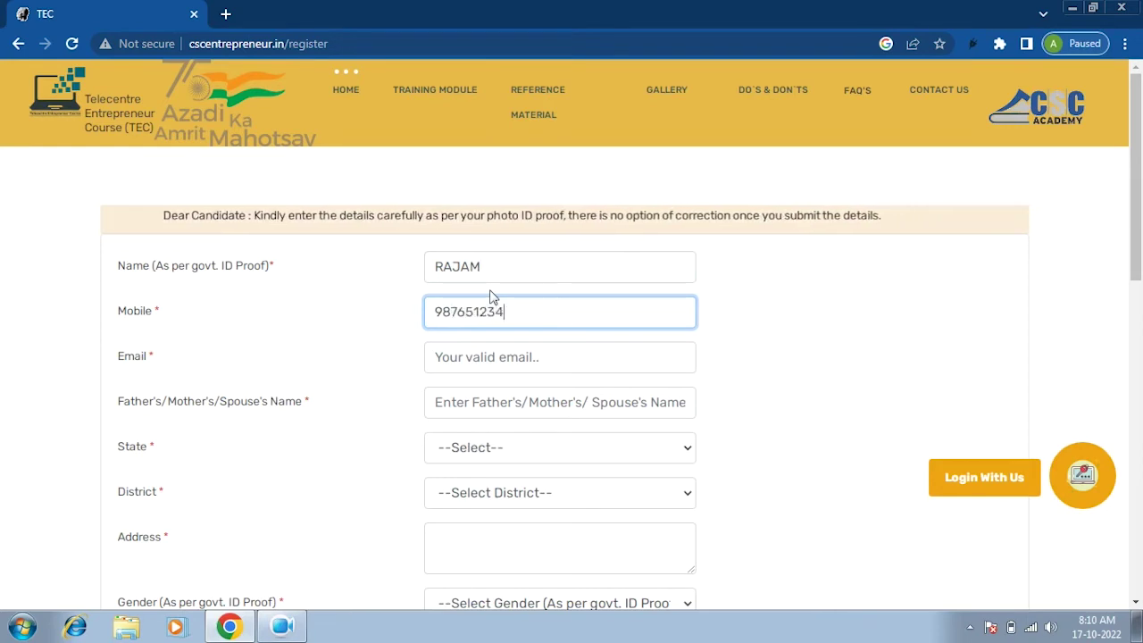
{"action": "key", "text": "Tab"}
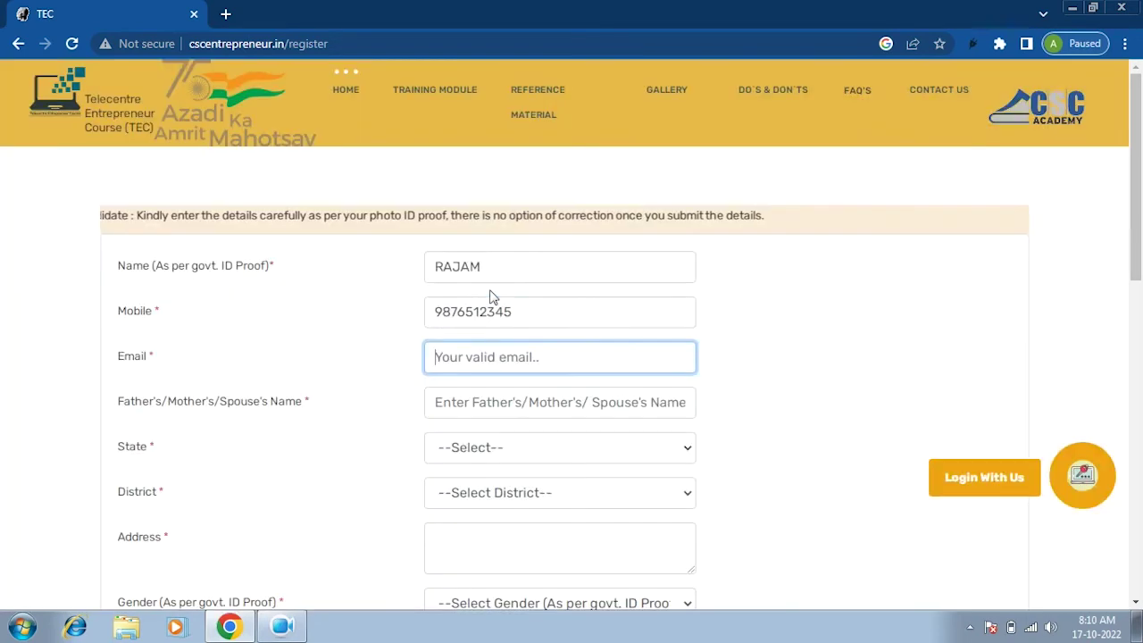
{"action": "type", "text": "A"}
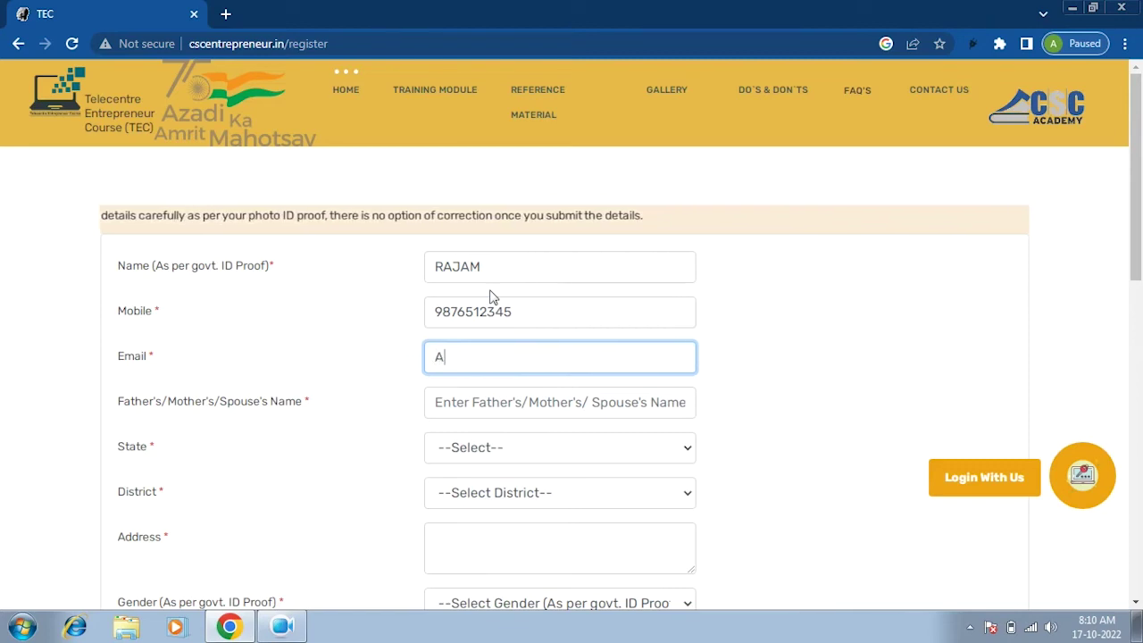
{"action": "key", "text": "BackSpace"}
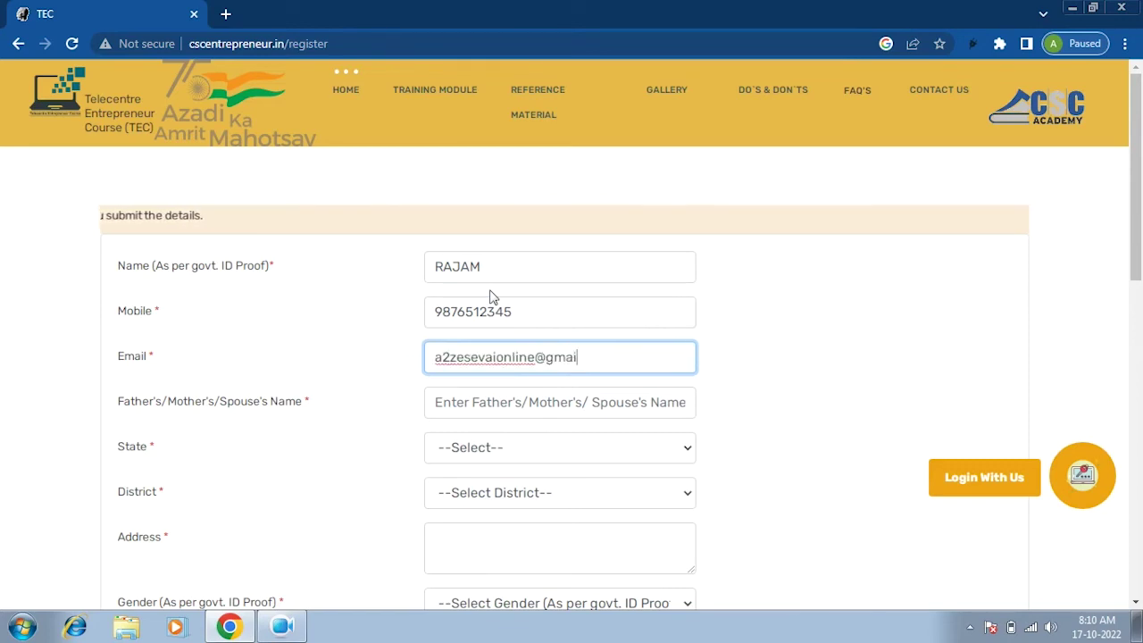
{"action": "key", "text": "Tab"}
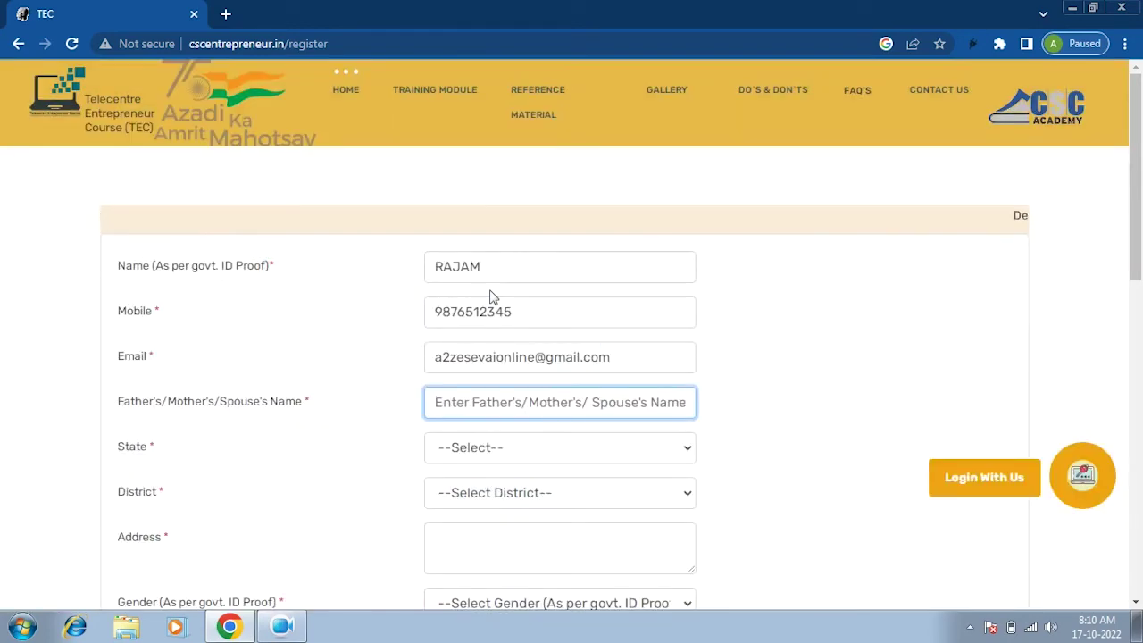
Enter the parent's name and choose state Tamil Nadu and district Pudukkottai.
{"action": "type", "text": "AN"}
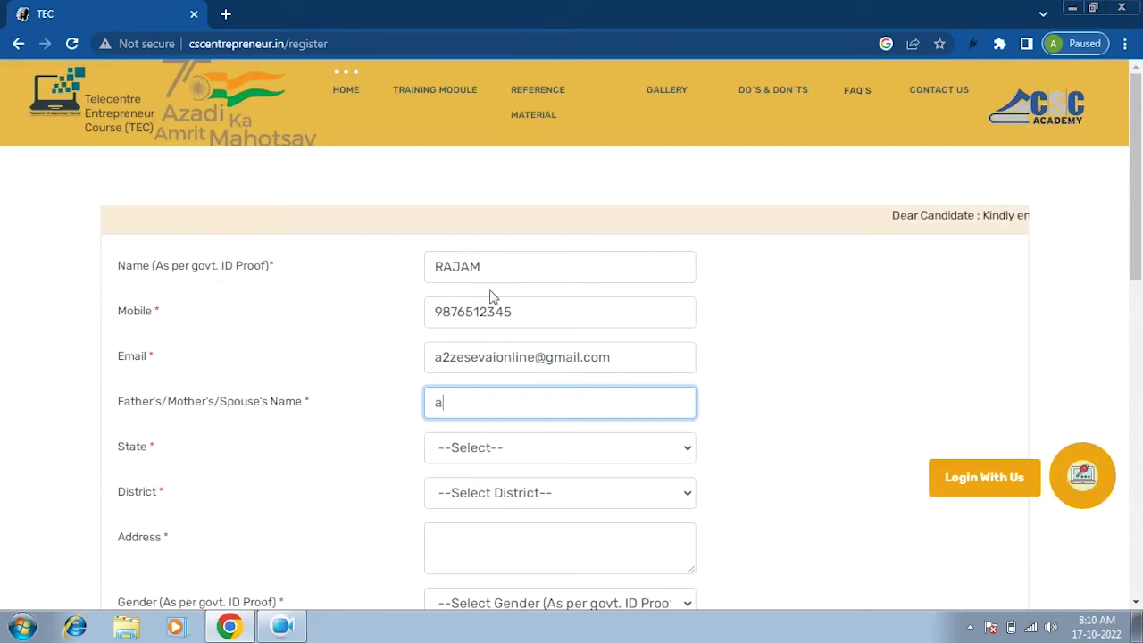
{"action": "type", "text": "BU"}
{"action": "key", "text": "Tab"}
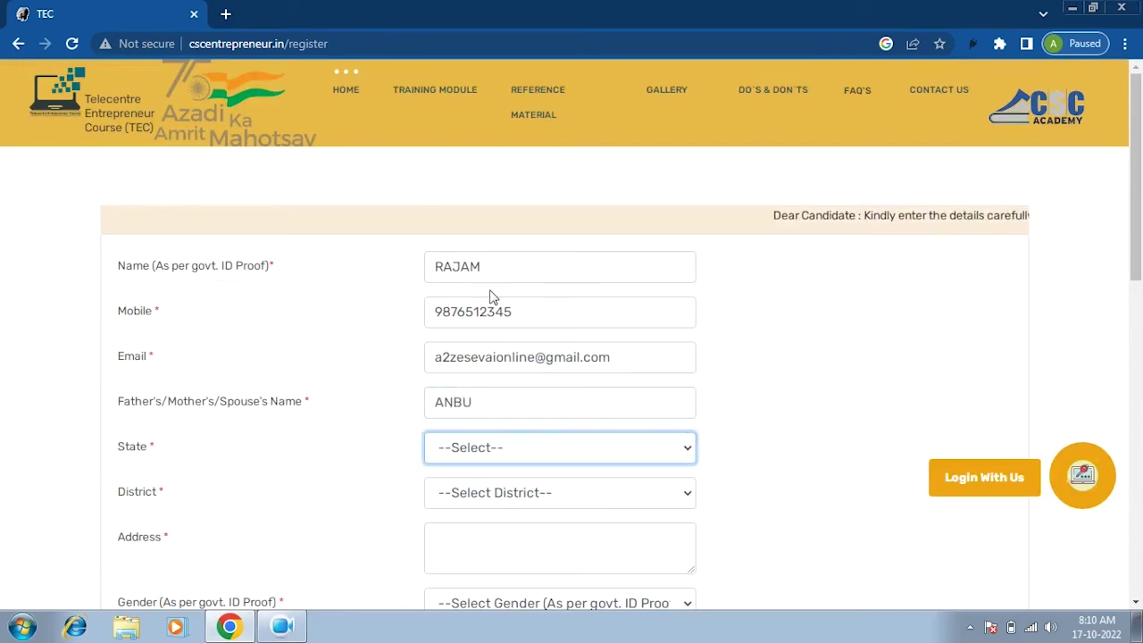
{"action": "key", "text": "t"}
{"action": "key", "text": "Tab"}
{"action": "key", "text": "p"}
{"action": "key", "text": "u"}
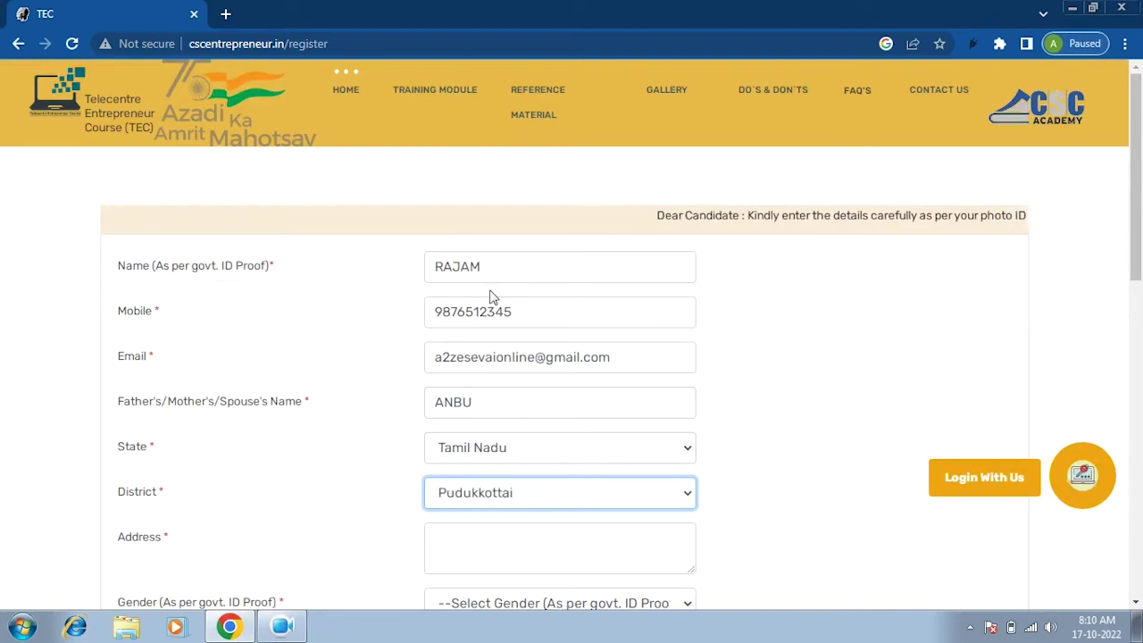
{"action": "key", "text": "Tab"}
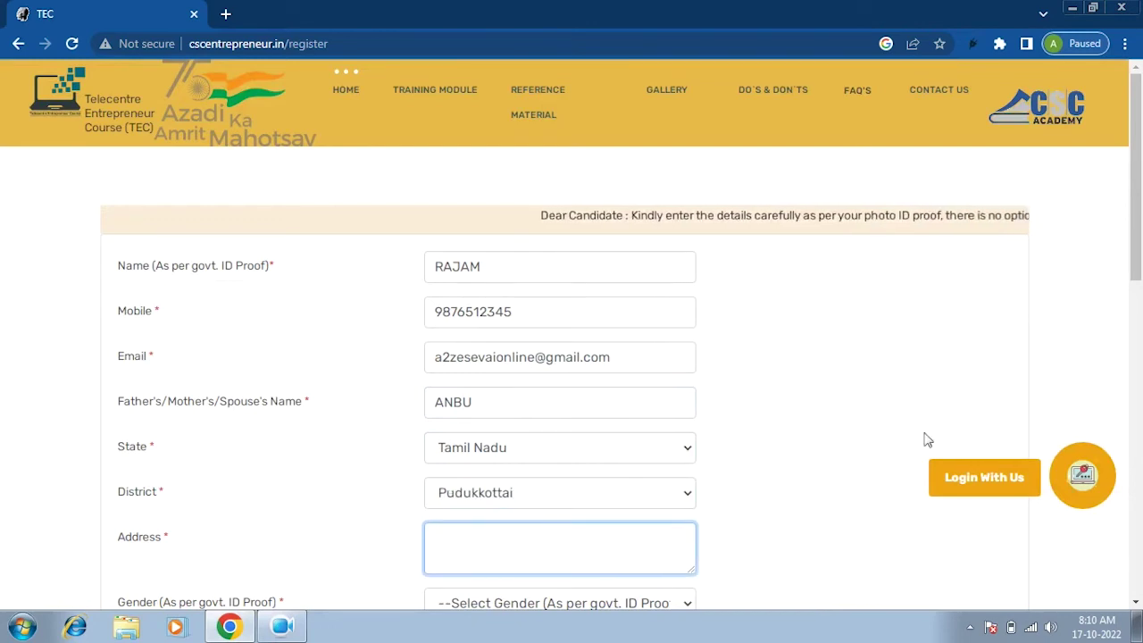
{"action": "left_click_drag", "start_coordinate": [1139, 250], "coordinate": [1141, 324]}
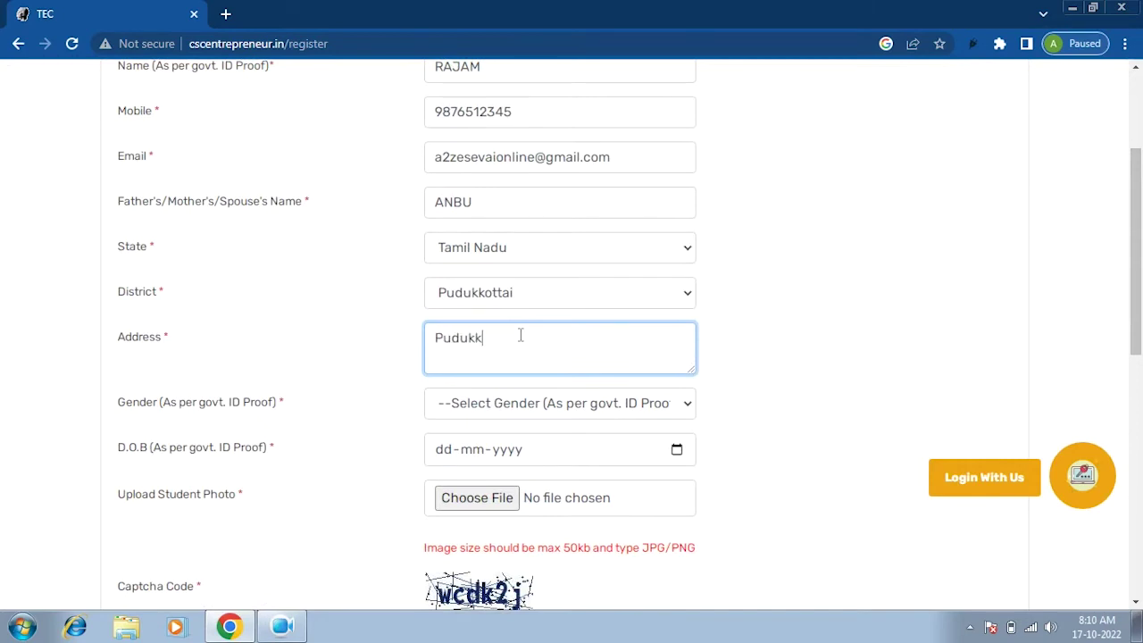
{"action": "type", "text": "Pudukkottai"}
{"action": "key", "text": "Tab"}
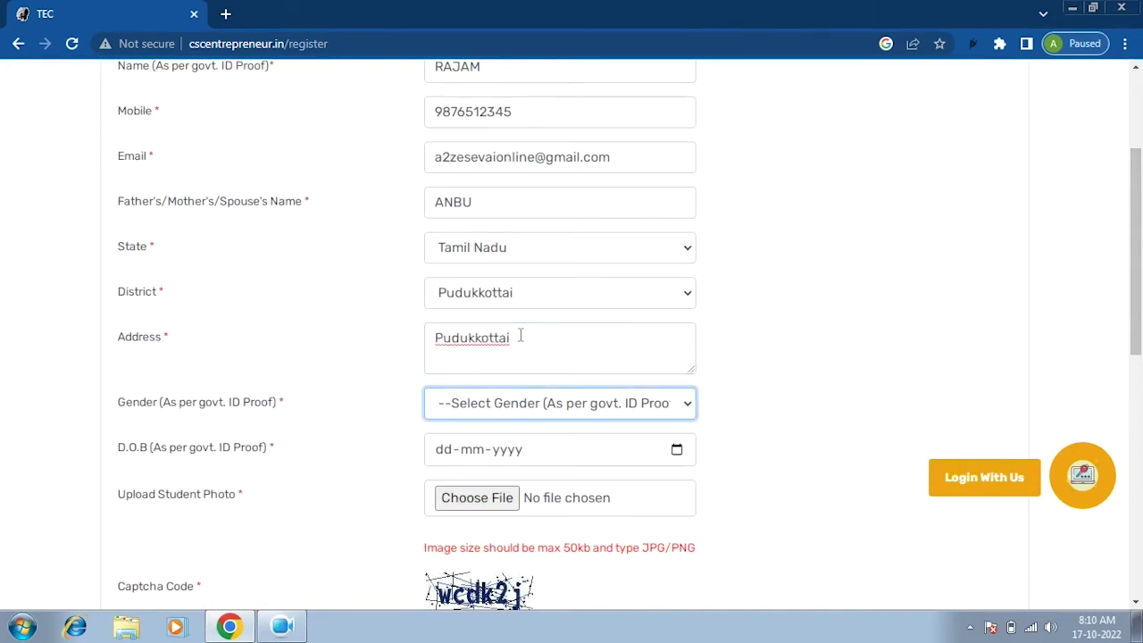
{"action": "key", "text": "Down"}
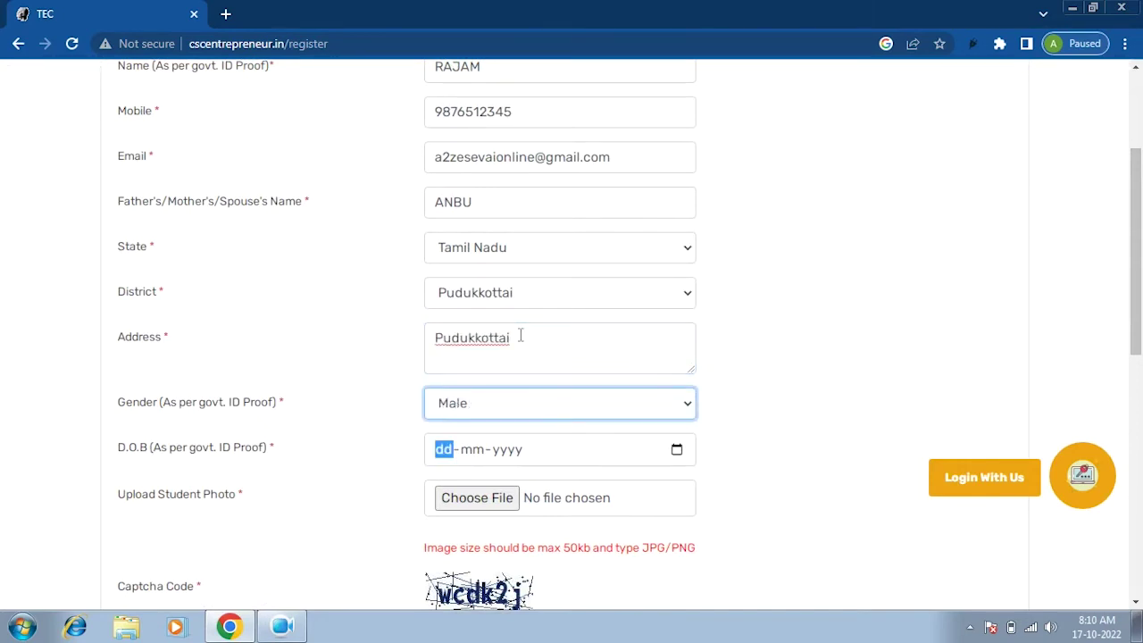
{"action": "key", "text": "Tab"}
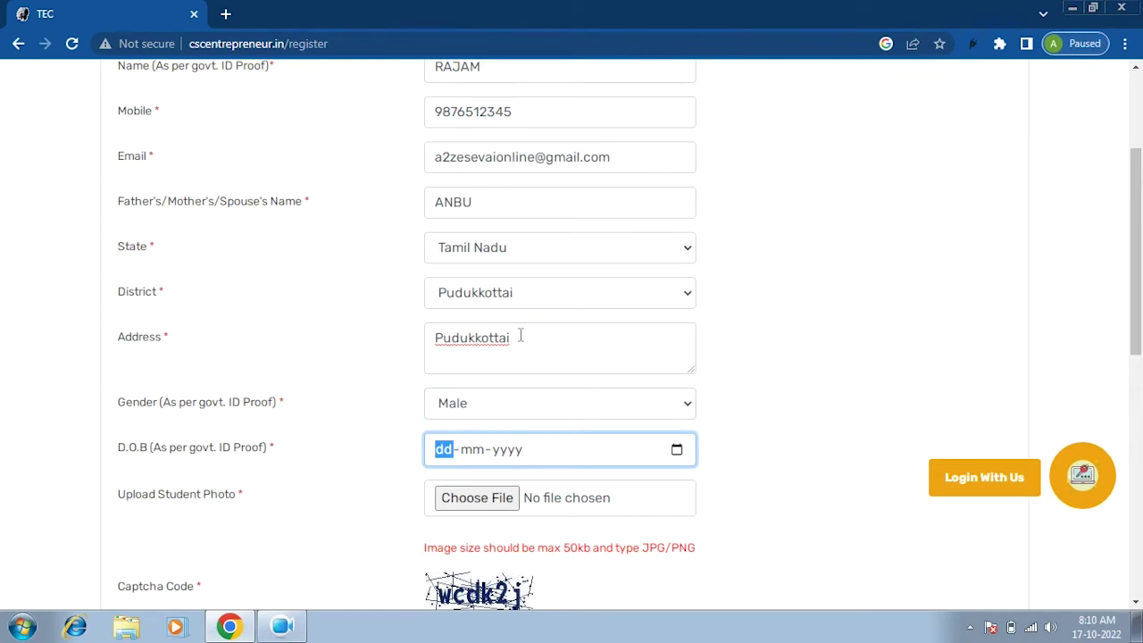
{"action": "key", "text": "alt+Down"}
{"action": "left_click", "coordinate": [444, 342]}
{"action": "scroll", "coordinate": [576, 465], "scroll_direction": "down", "scroll_amount": 1}
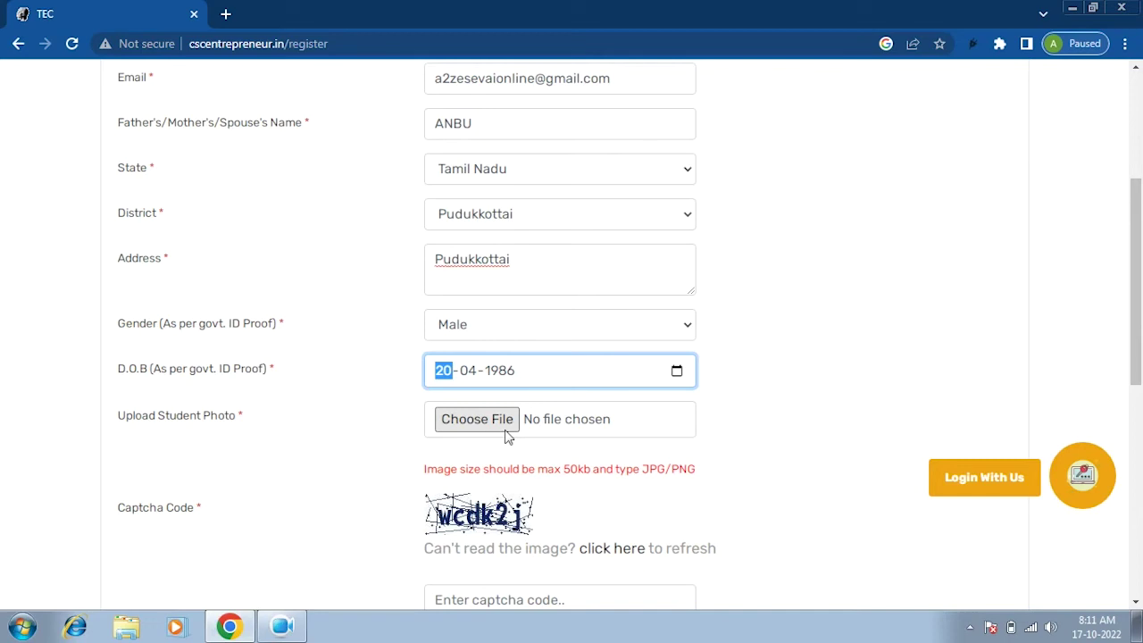
Attach the applicant's JPEG photo as the student photo.
{"action": "left_click", "coordinate": [491, 427]}
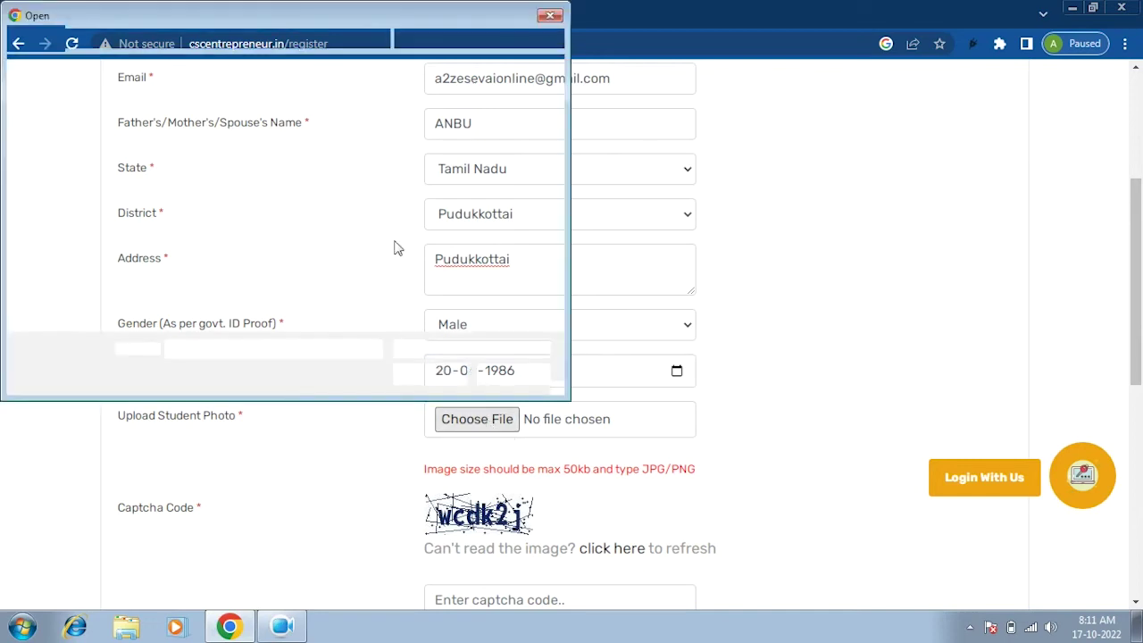
{"action": "scroll", "coordinate": [557, 324], "scroll_direction": "down", "scroll_amount": 2}
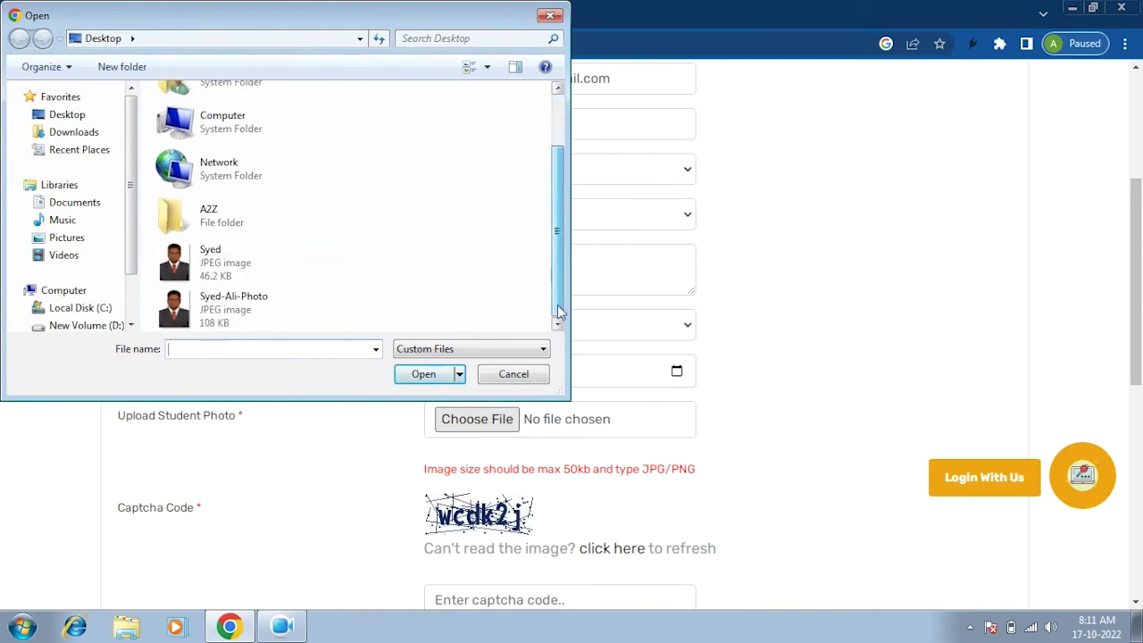
{"action": "left_click", "coordinate": [200, 266]}
{"action": "double_click", "coordinate": [200, 266]}
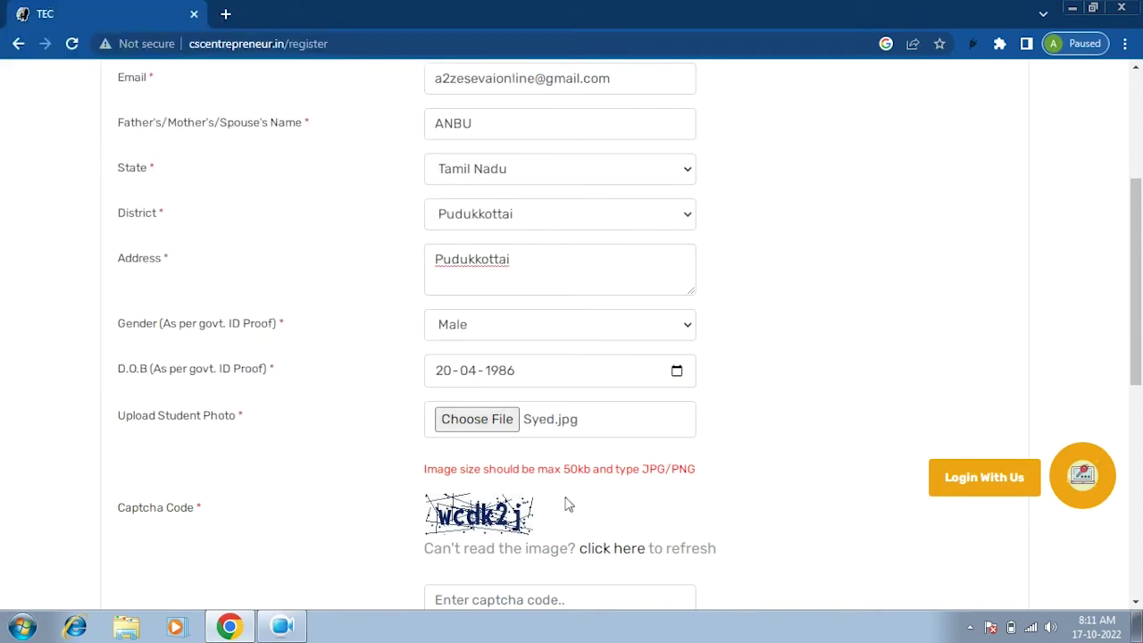
{"action": "scroll", "coordinate": [616, 474], "scroll_direction": "down", "scroll_amount": 2}
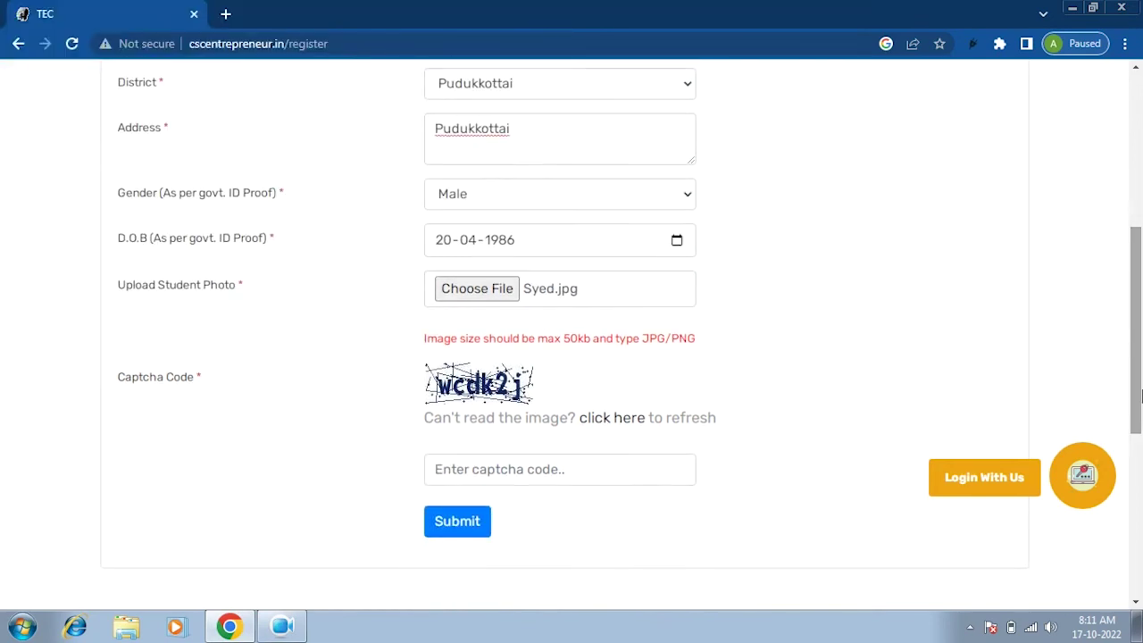
Enter the captcha code shown and submit the registration form.
{"action": "left_click", "coordinate": [526, 471]}
{"action": "type", "text": "wcdk2j"}
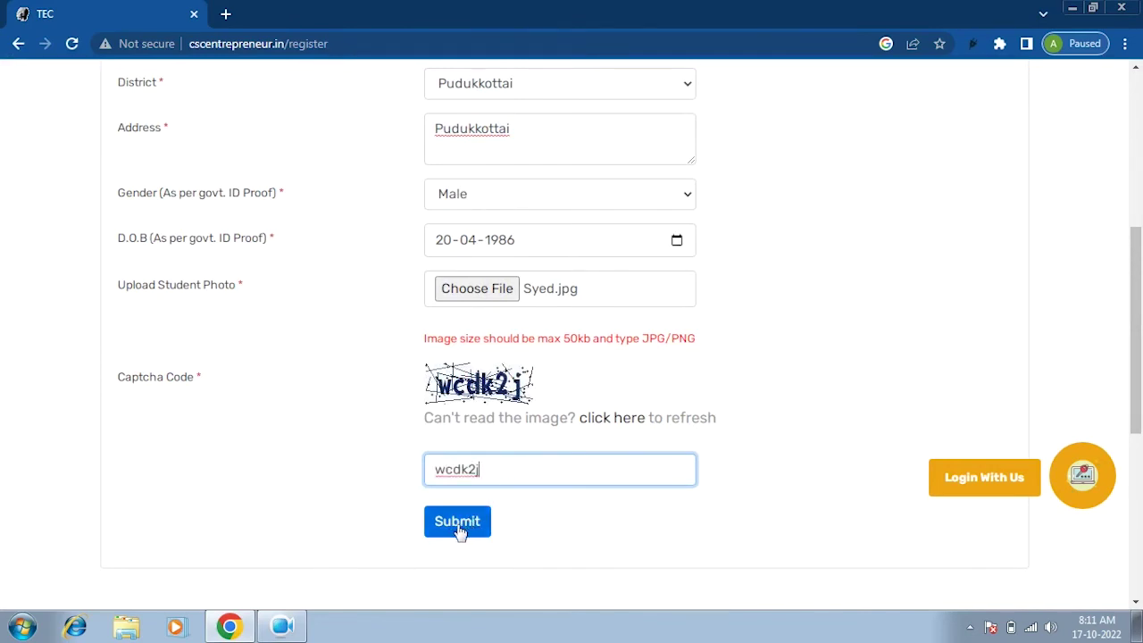
{"action": "left_click_drag", "start_coordinate": [1136, 380], "coordinate": [1115, 408]}
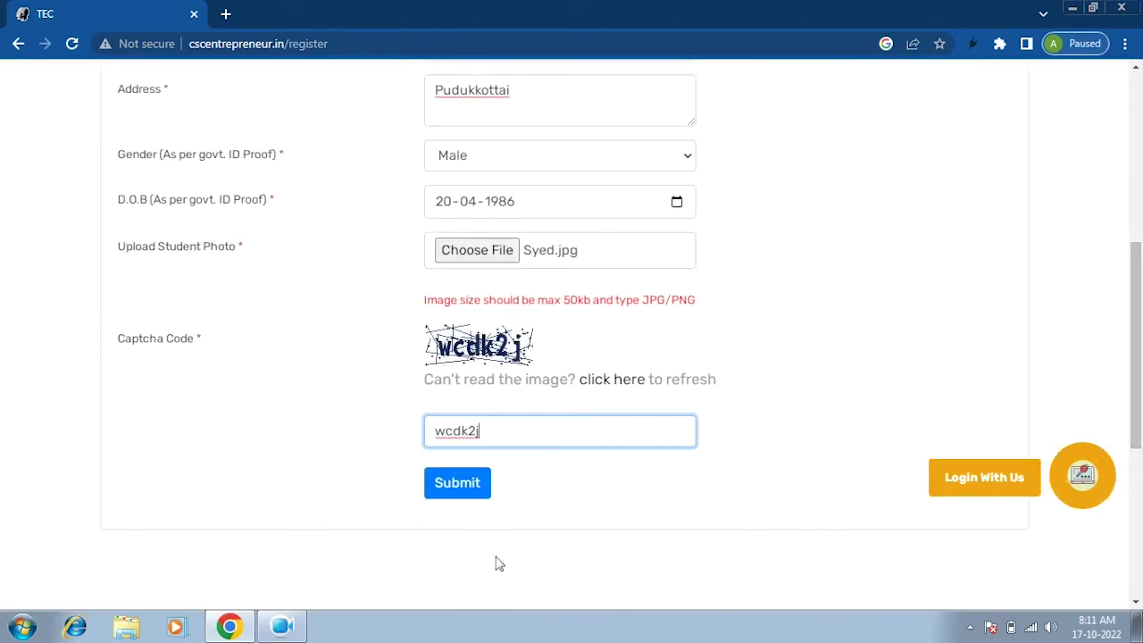
{"action": "left_click", "coordinate": [464, 497]}
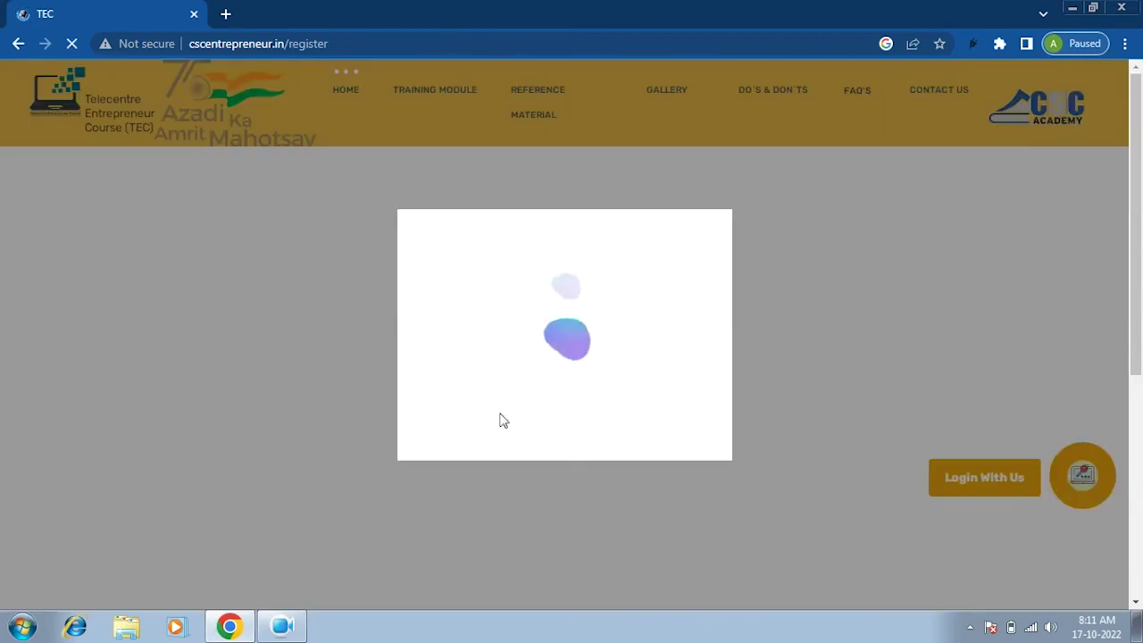